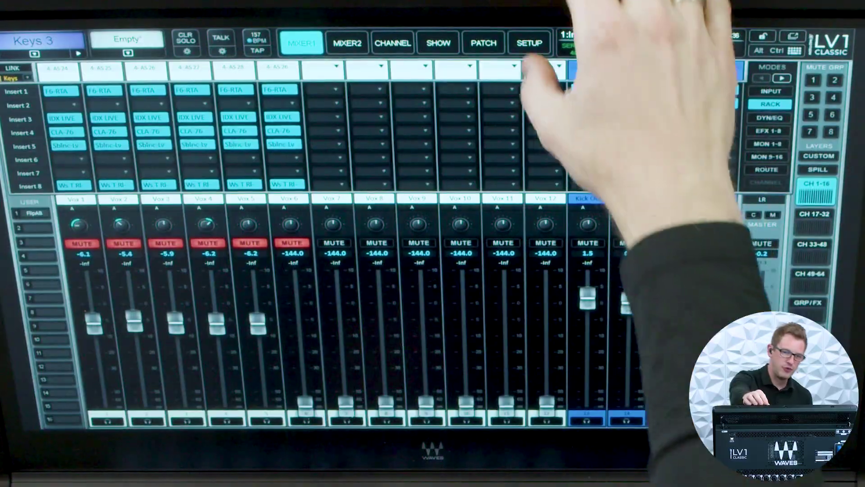
Open the Setup page to view Mixer Settings with 64 input channels enabled
{"action": "left_click", "coordinate": [530, 43]}
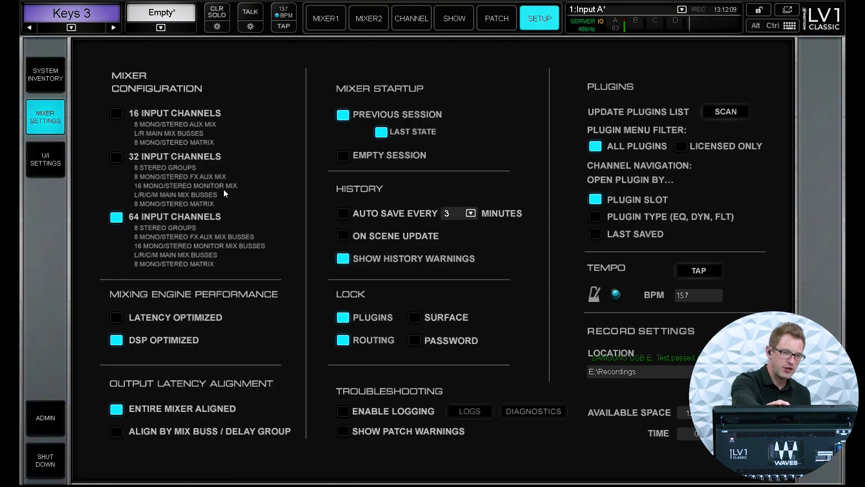
Switch back to the Mixer1 page showing input channels 1–16
{"action": "left_click", "coordinate": [326, 18]}
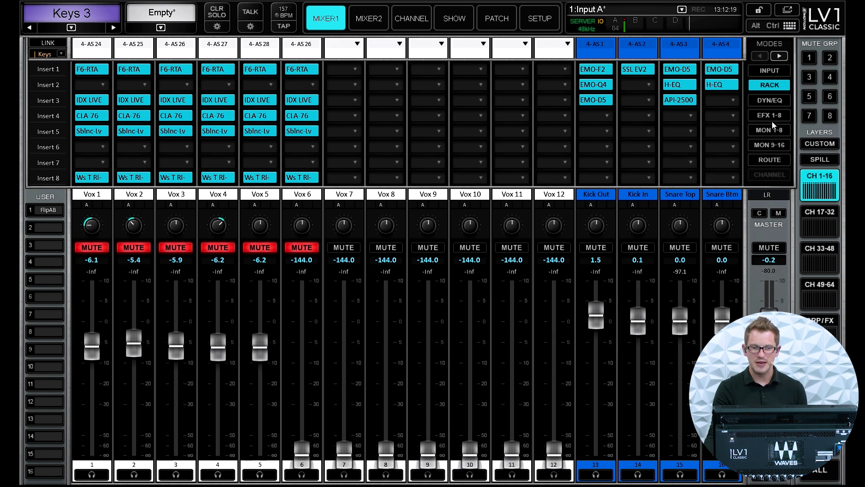
Page through input banks 17–32, 33–48 and 49–64, ending on the GRP/FX return layer
{"action": "left_click", "coordinate": [828, 223]}
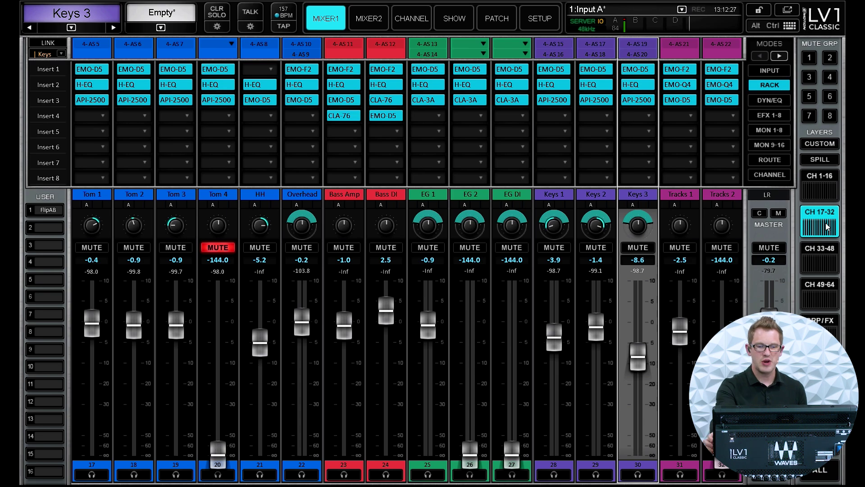
{"action": "left_click", "coordinate": [821, 260]}
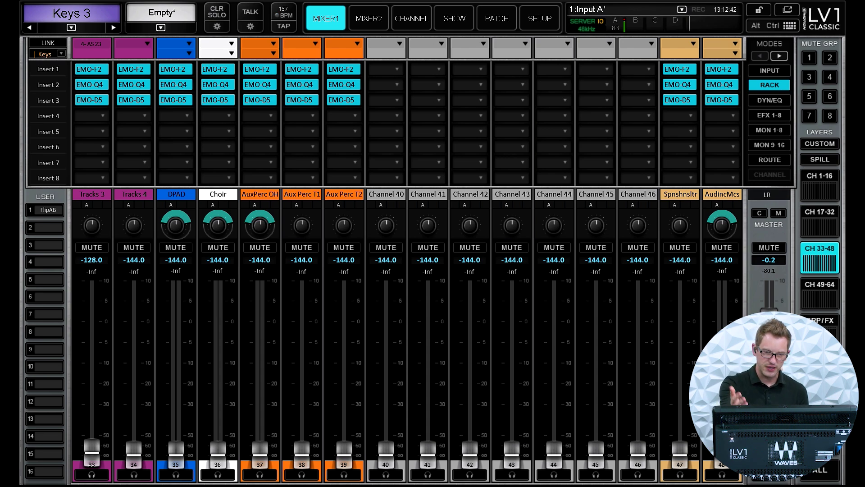
{"action": "left_click", "coordinate": [820, 292]}
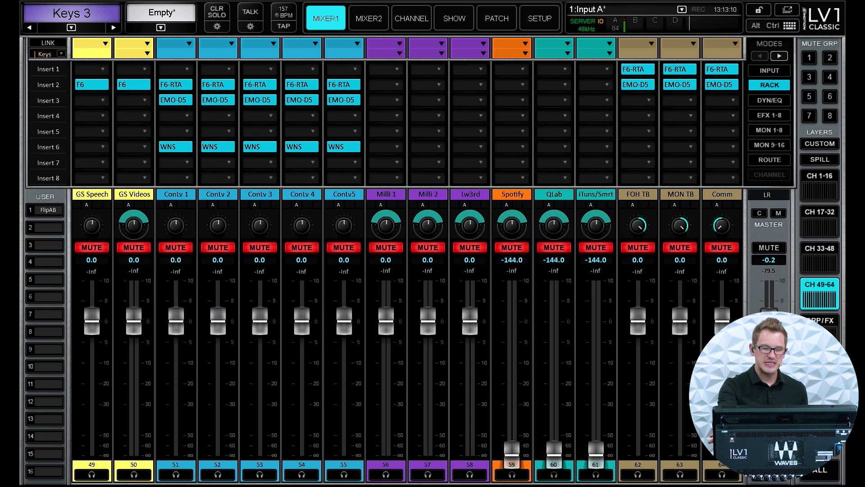
{"action": "left_click", "coordinate": [820, 175]}
{"action": "left_click", "coordinate": [820, 248]}
{"action": "left_click", "coordinate": [820, 284]}
{"action": "left_click", "coordinate": [820, 248]}
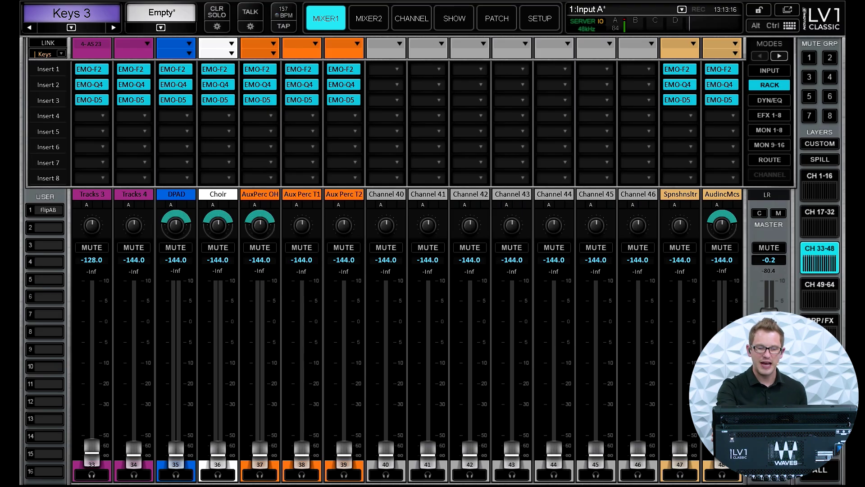
{"action": "left_click", "coordinate": [820, 284]}
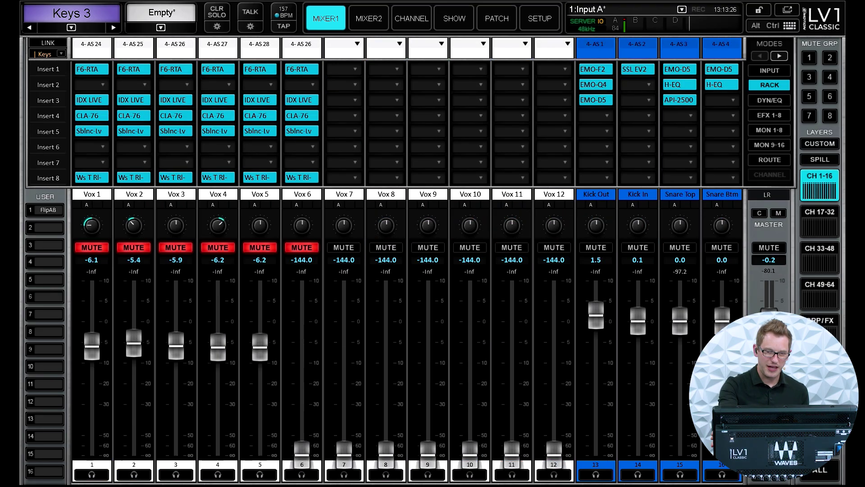
{"action": "left_click", "coordinate": [820, 293]}
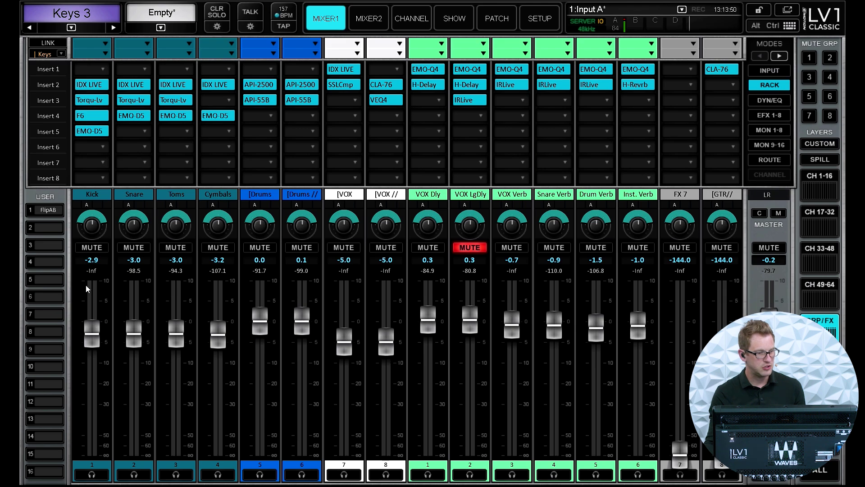
Select the Kick, Snare, Toms, Cymbals, [Drums and [VOX group strips, then show the Channel page
{"action": "left_click", "coordinate": [97, 372]}
{"action": "left_click", "coordinate": [128, 379]}
{"action": "left_click", "coordinate": [167, 382]}
{"action": "left_click", "coordinate": [224, 385]}
{"action": "left_click", "coordinate": [268, 392]}
{"action": "left_click", "coordinate": [302, 385]}
{"action": "left_click", "coordinate": [345, 386]}
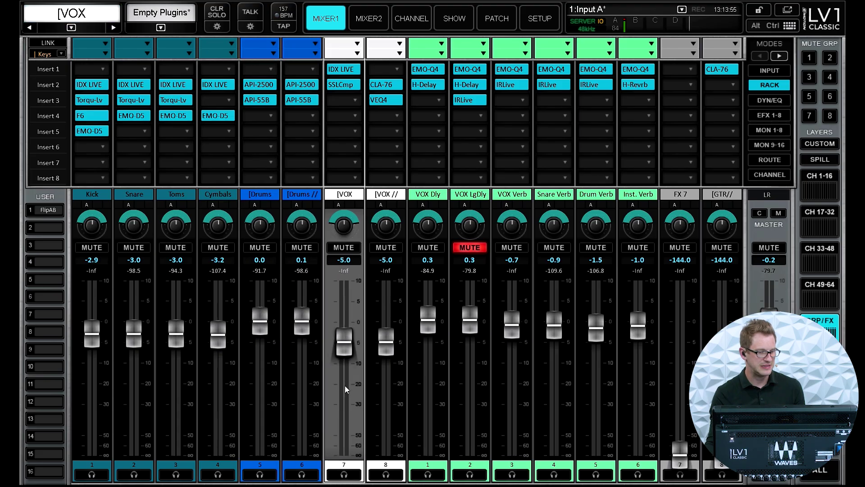
{"action": "left_click", "coordinate": [387, 389]}
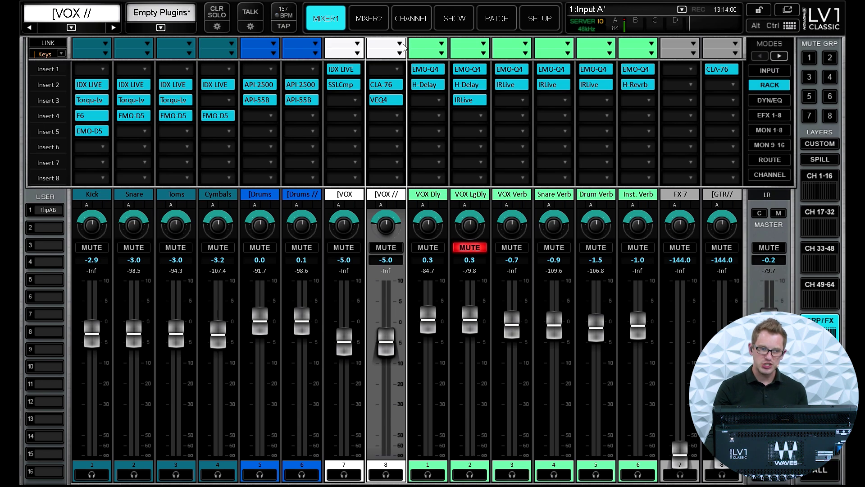
{"action": "left_click", "coordinate": [409, 20]}
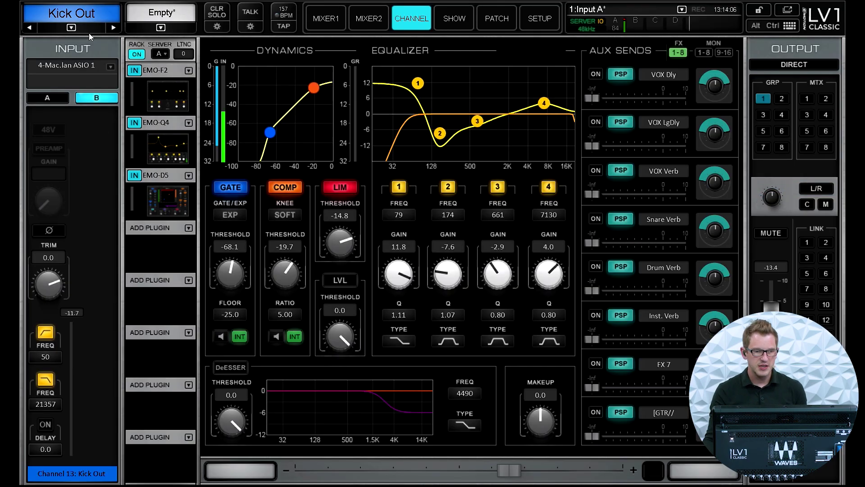
Route Kick Out to group 1 (Kick), toggle L/R on and off, and return to Mixer1
{"action": "left_click", "coordinate": [763, 99]}
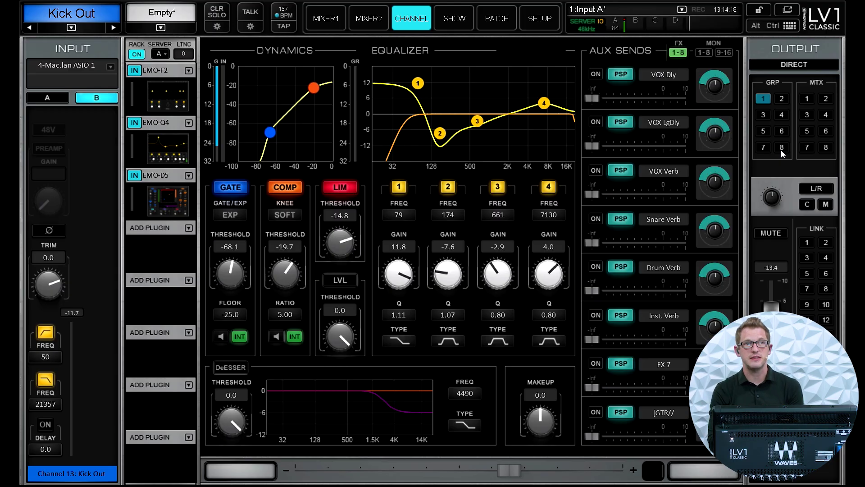
{"action": "left_click", "coordinate": [816, 188]}
{"action": "left_click", "coordinate": [761, 98]}
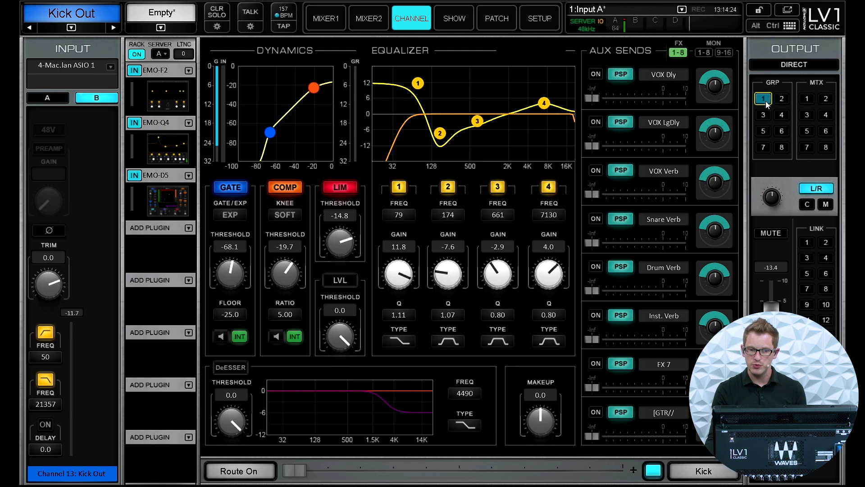
{"action": "left_click", "coordinate": [829, 189]}
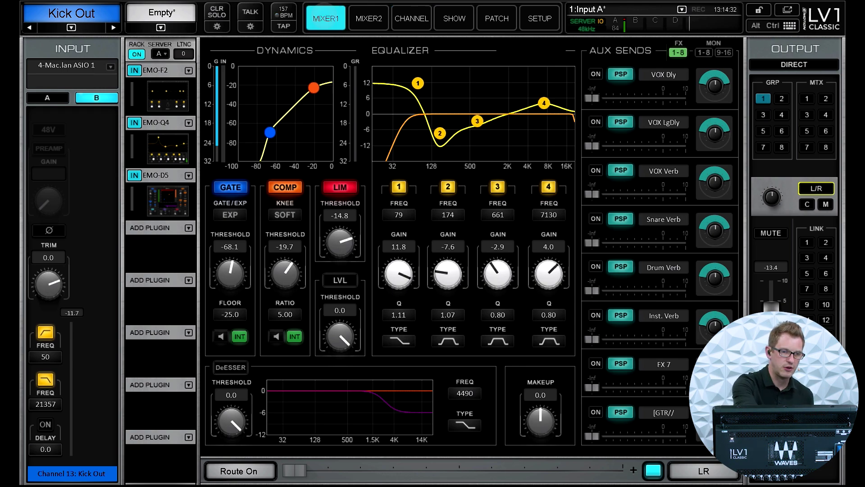
{"action": "left_click", "coordinate": [325, 18]}
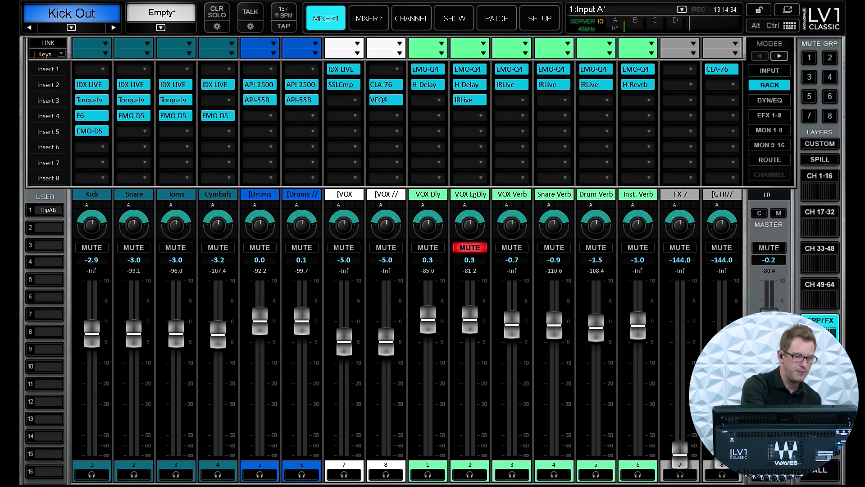
Check the Kick group's L/R output routing on its channel page, then return to channels 1–16
{"action": "left_click", "coordinate": [92, 286]}
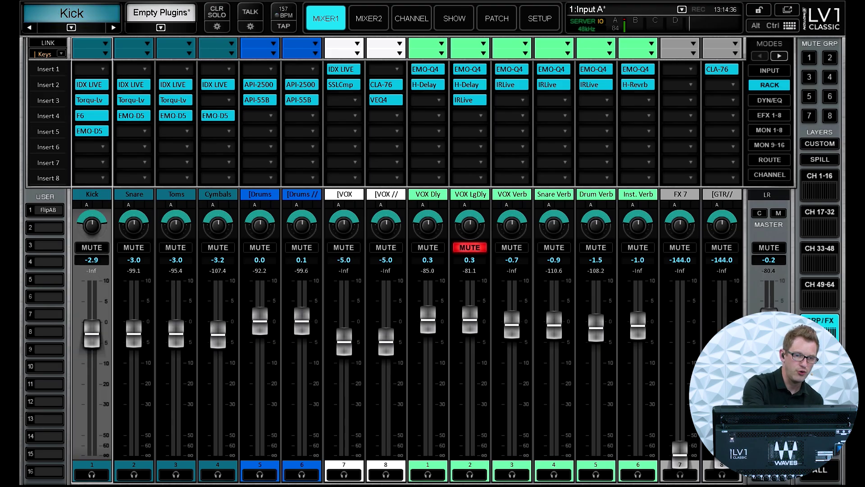
{"action": "left_click", "coordinate": [411, 18]}
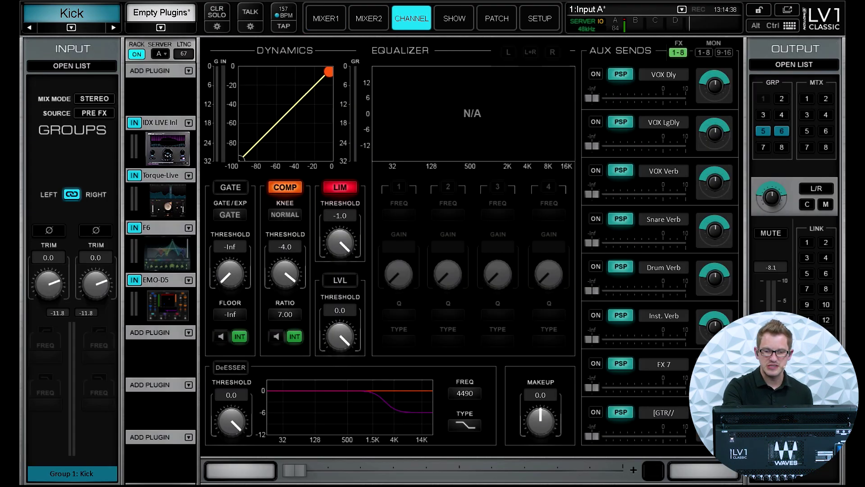
{"action": "left_click", "coordinate": [816, 188]}
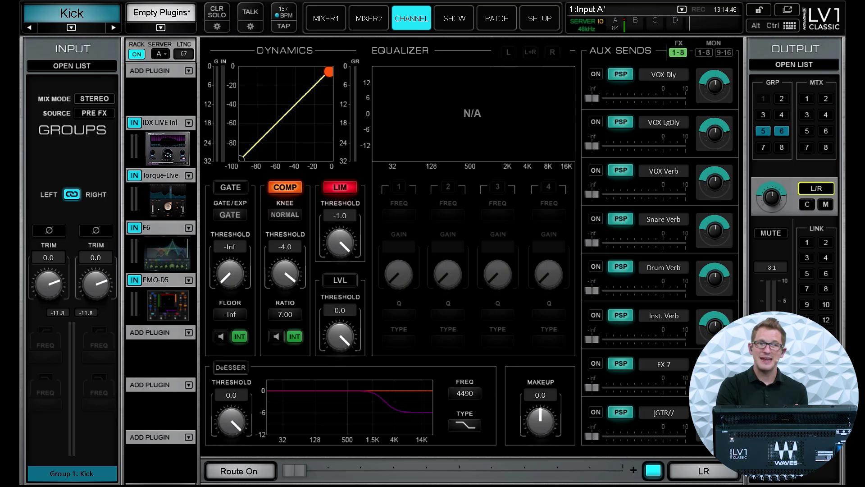
{"action": "left_click", "coordinate": [325, 19]}
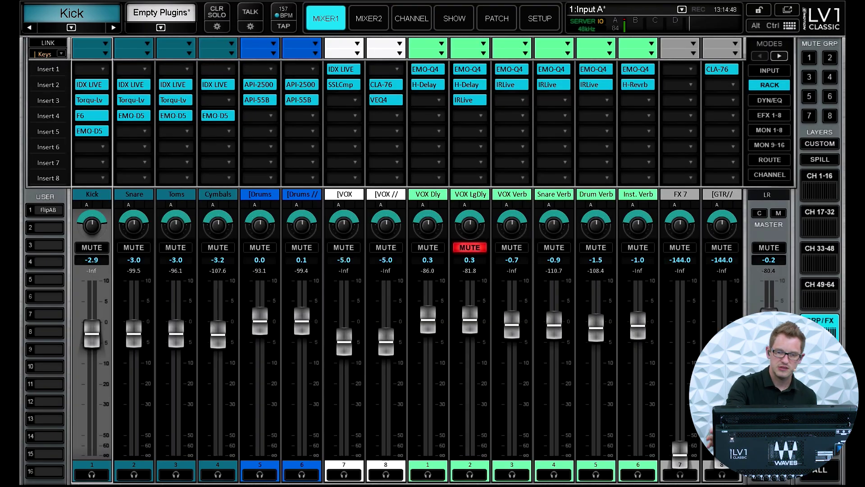
{"action": "left_click", "coordinate": [820, 182]}
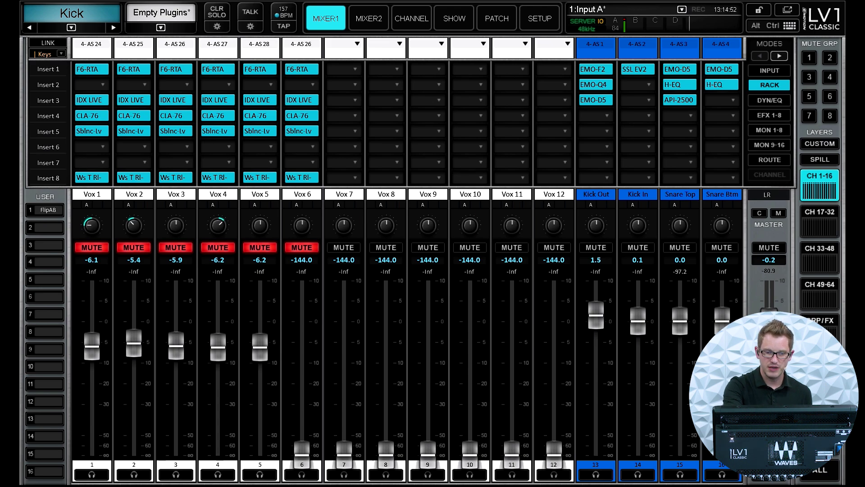
Switch the mixer via CH 17-32 to the GRP/FX layer of group and FX return strips
{"action": "left_click", "coordinate": [820, 219]}
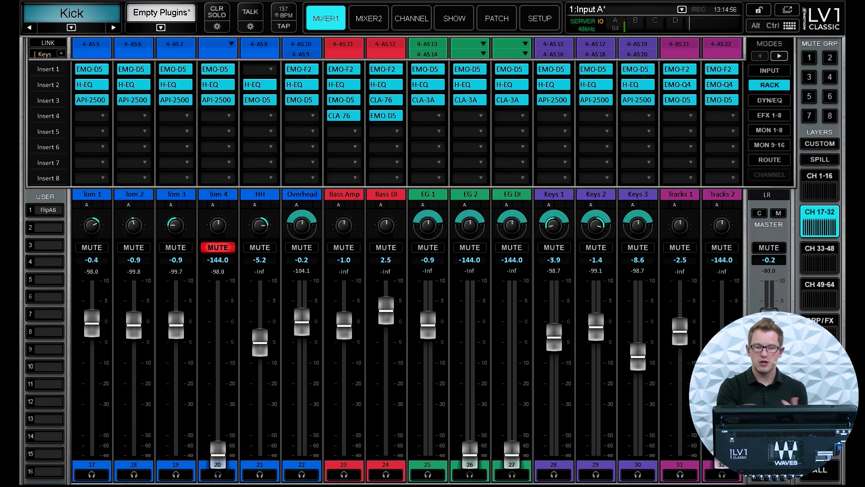
{"action": "left_click", "coordinate": [820, 325]}
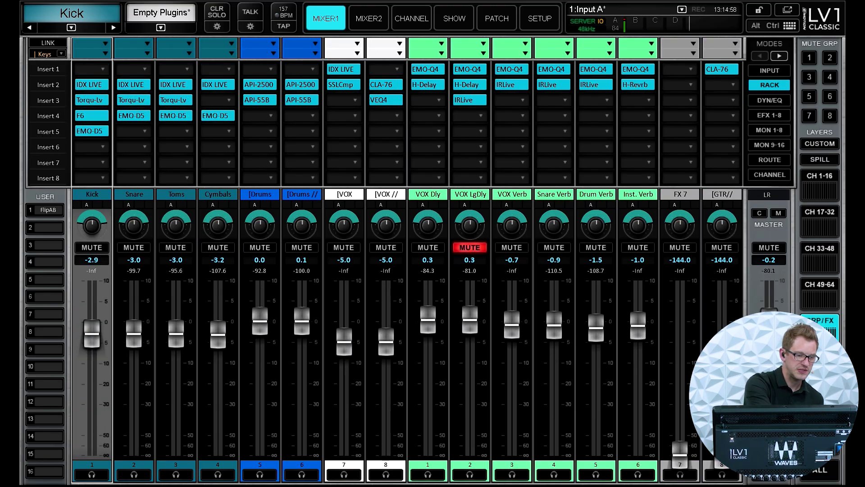
Select the Snare, Toms and Cymbals group strips, then bring back channels 1–16 and select Kick Out
{"action": "left_click", "coordinate": [128, 388]}
{"action": "left_click", "coordinate": [169, 396]}
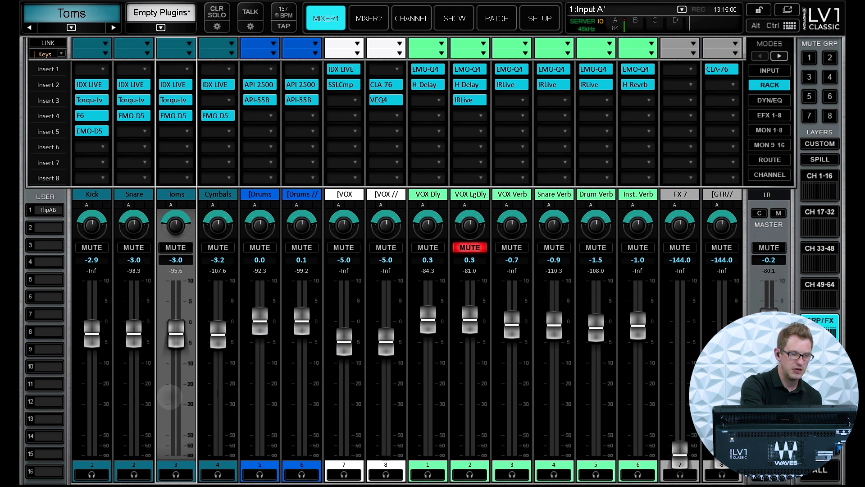
{"action": "left_click", "coordinate": [221, 393]}
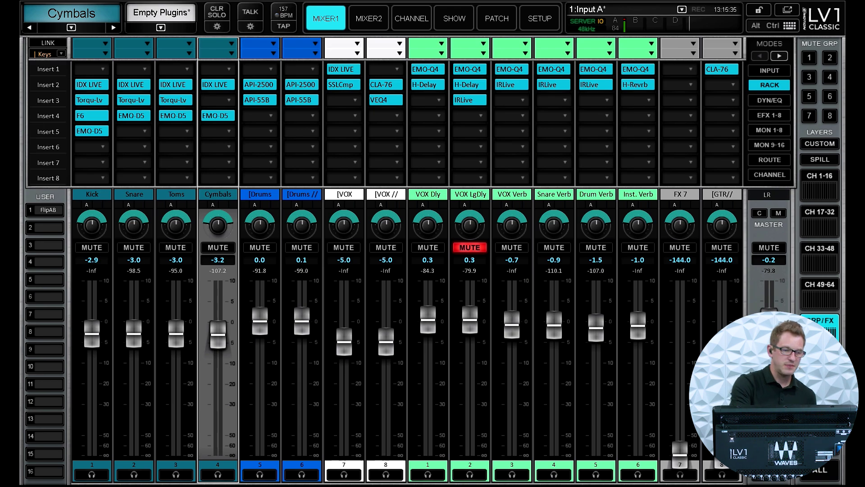
{"action": "left_click", "coordinate": [820, 176]}
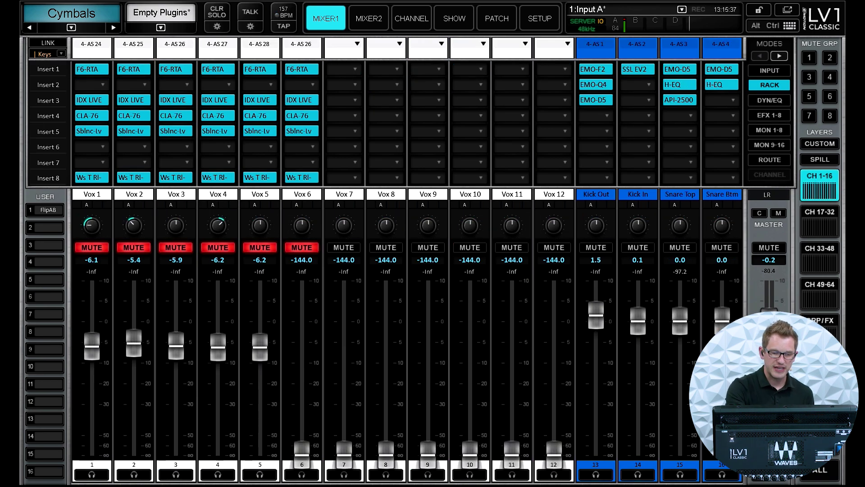
{"action": "left_click", "coordinate": [597, 194]}
Inspect the Kick Out channel page, then go back to the Mixer1 view
{"action": "left_click", "coordinate": [412, 19]}
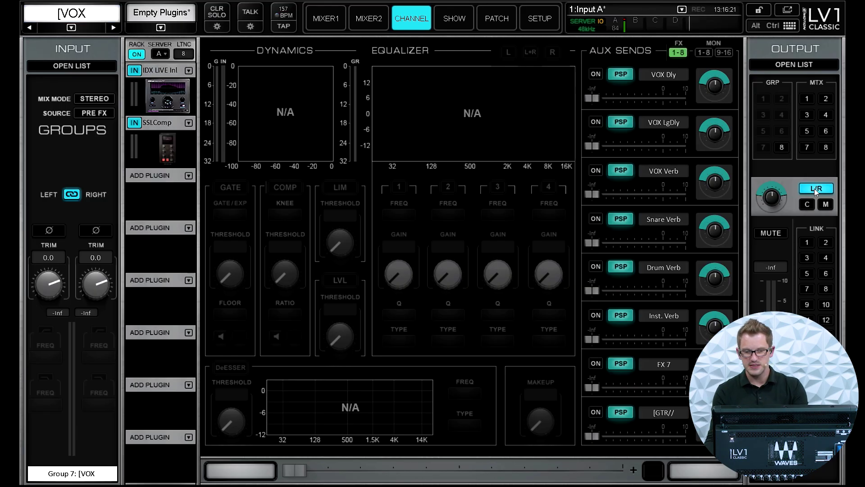
{"action": "left_click", "coordinate": [320, 20]}
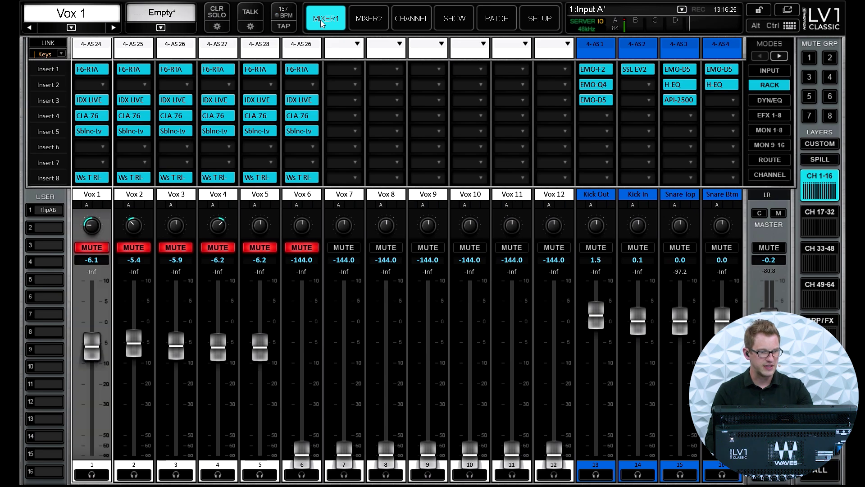
Open the Vox 1 channel page and step through the FX return channels to the [GTR// aux bus
{"action": "left_click", "coordinate": [414, 19]}
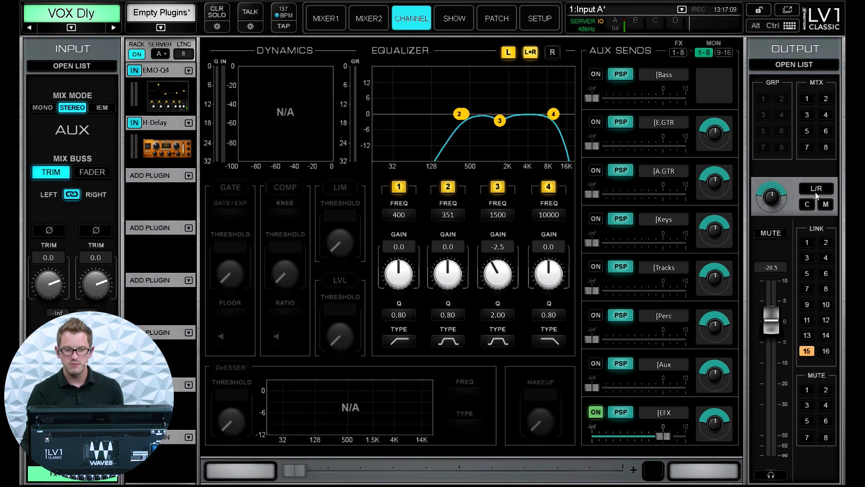
{"action": "key", "text": "Right"}
{"action": "key", "text": "Right"}
{"action": "key", "text": "Right"}
{"action": "key", "text": "Right"}
{"action": "key", "text": "Right"}
{"action": "key", "text": "Right"}
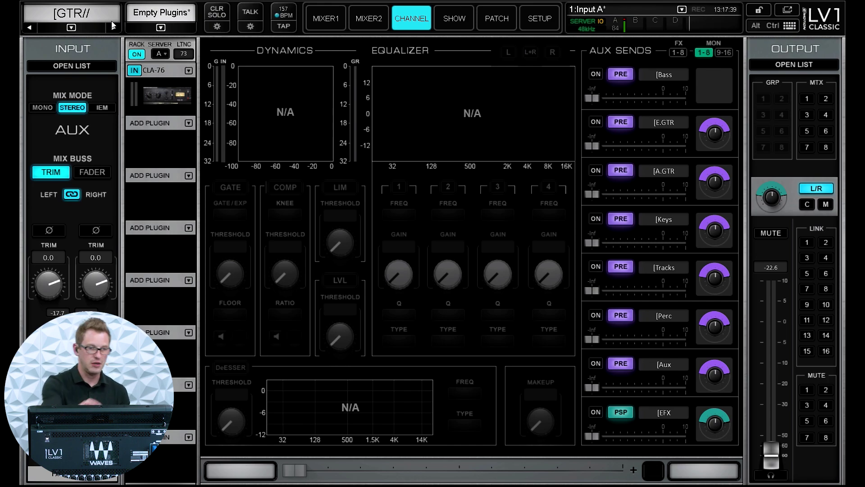
Go back to Mixer1 and bring up the monitor and aux mix strips
{"action": "left_click", "coordinate": [326, 18]}
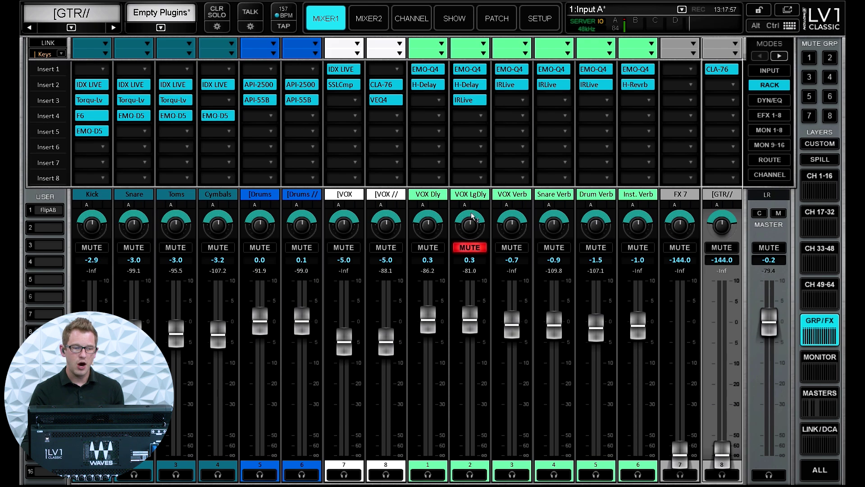
{"action": "left_click", "coordinate": [821, 360]}
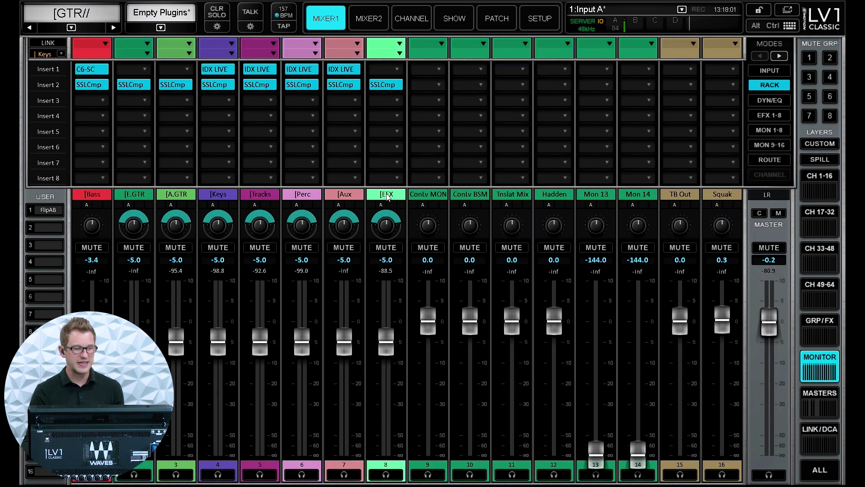
Select the [Bass aux mix and open its channel page
{"action": "left_click", "coordinate": [89, 271]}
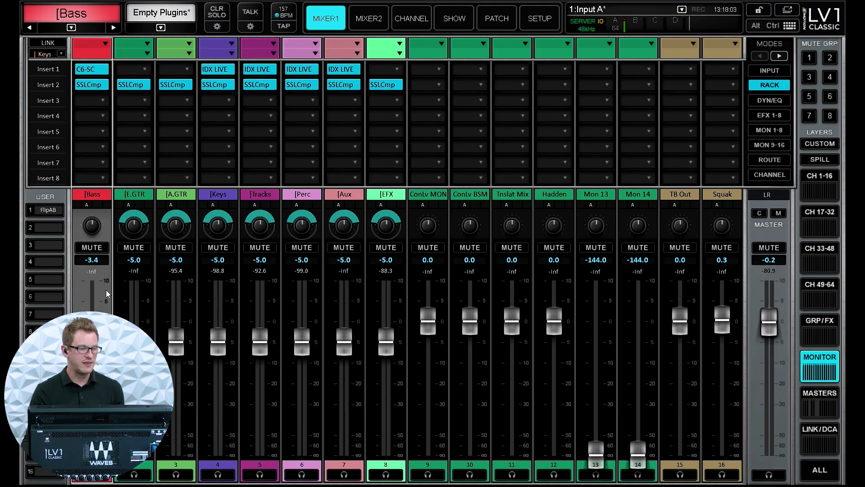
{"action": "left_click", "coordinate": [411, 18]}
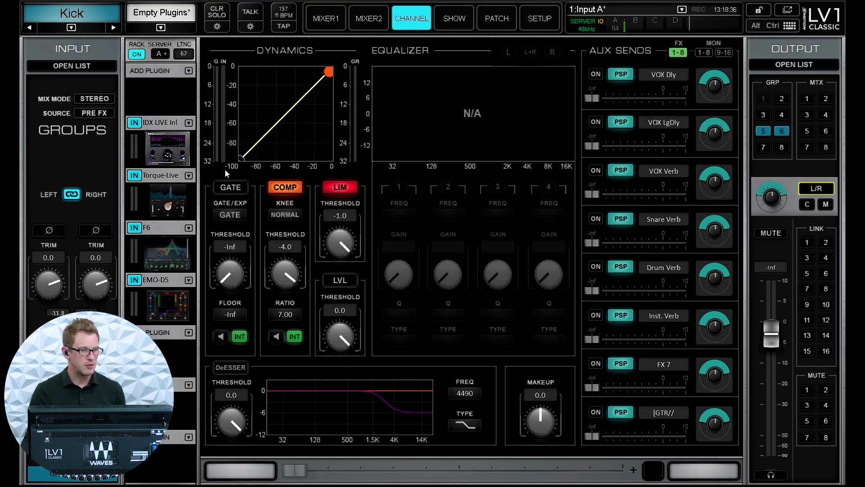
Open the Kick group's Torque-Live plugin, set to -100 cents torque with 98 Hz focus
{"action": "left_click", "coordinate": [174, 198]}
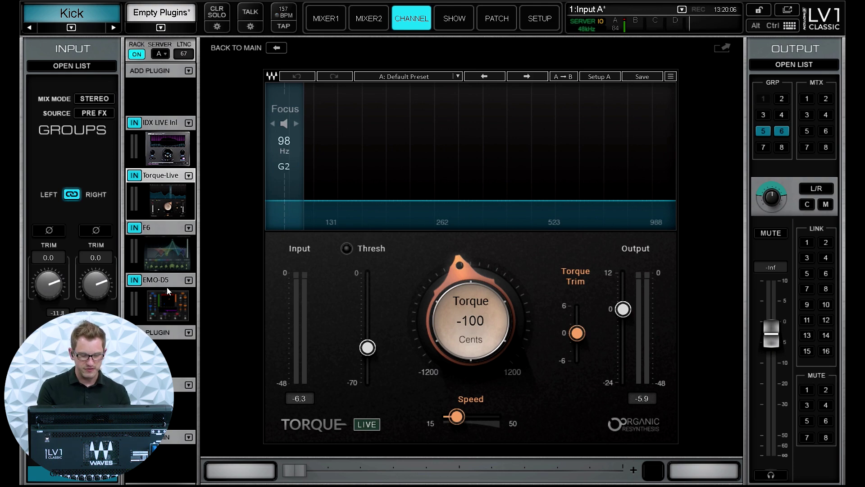
Close the Torque-Live window with F1, returning to Mixer1's monitor mix strips
{"action": "key", "text": "F1"}
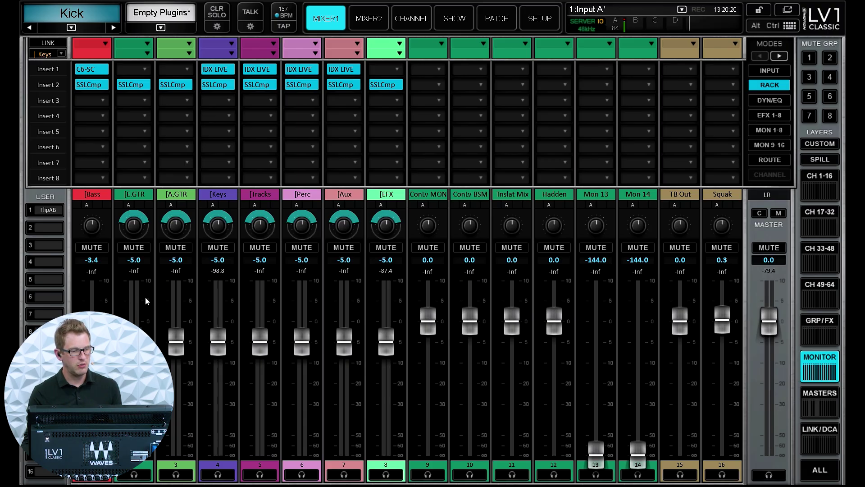
On the [Bass aux's channel page, switch MIX MODE to STEREO, then back to MONO
{"action": "left_click", "coordinate": [94, 296]}
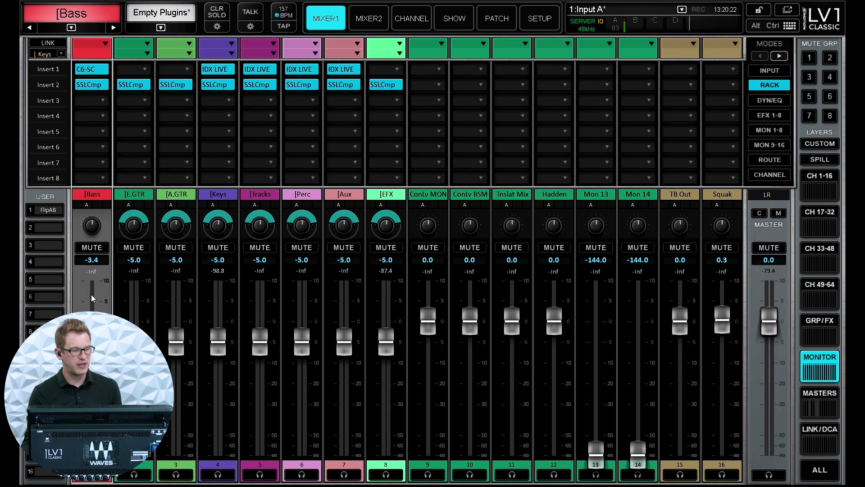
{"action": "left_click", "coordinate": [425, 23]}
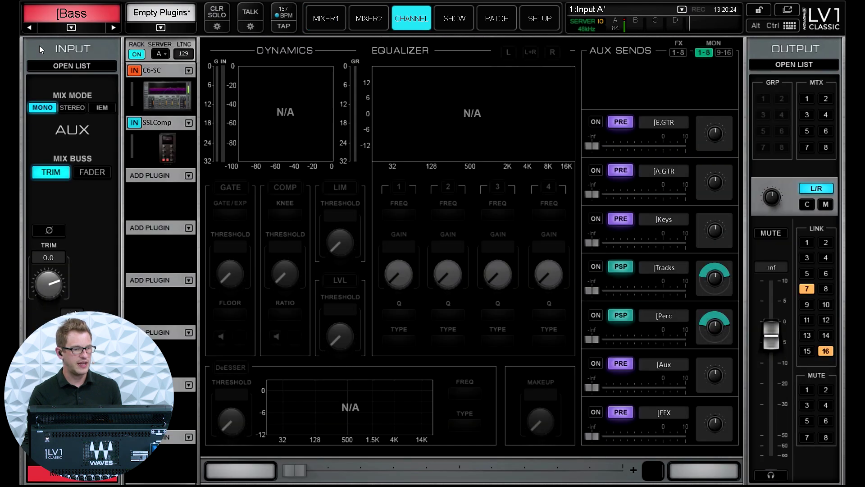
{"action": "left_click", "coordinate": [79, 109]}
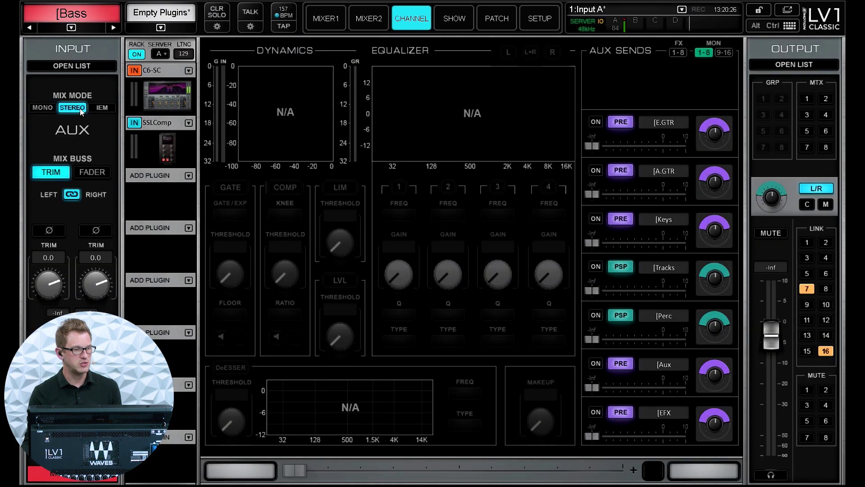
{"action": "left_click", "coordinate": [47, 107]}
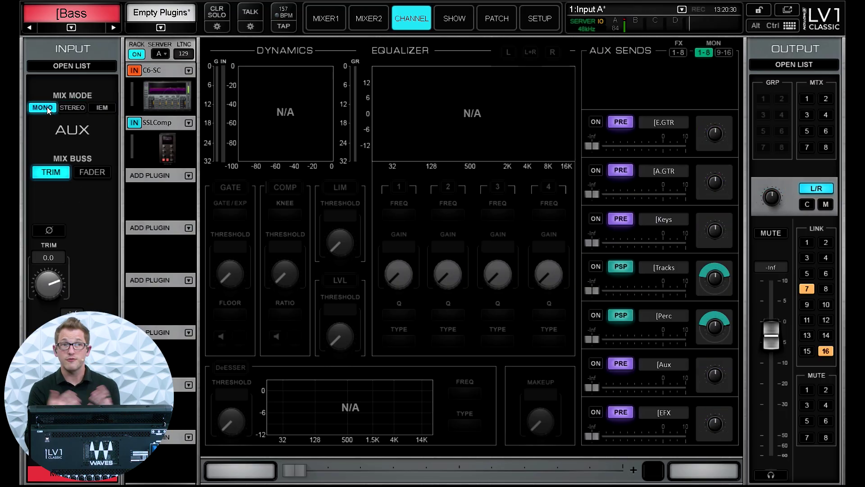